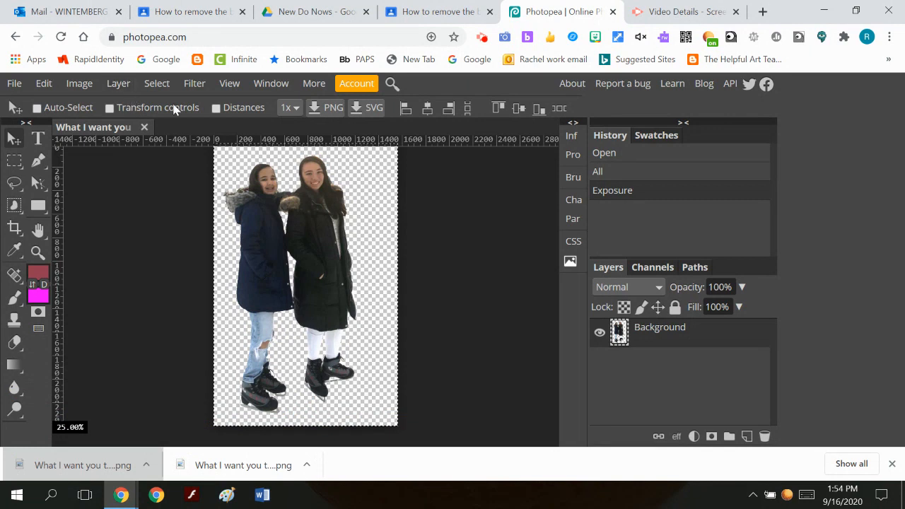
Create a new empty layer and move it beneath the Background layer holding the two cut-out figures
left_click(121, 84)
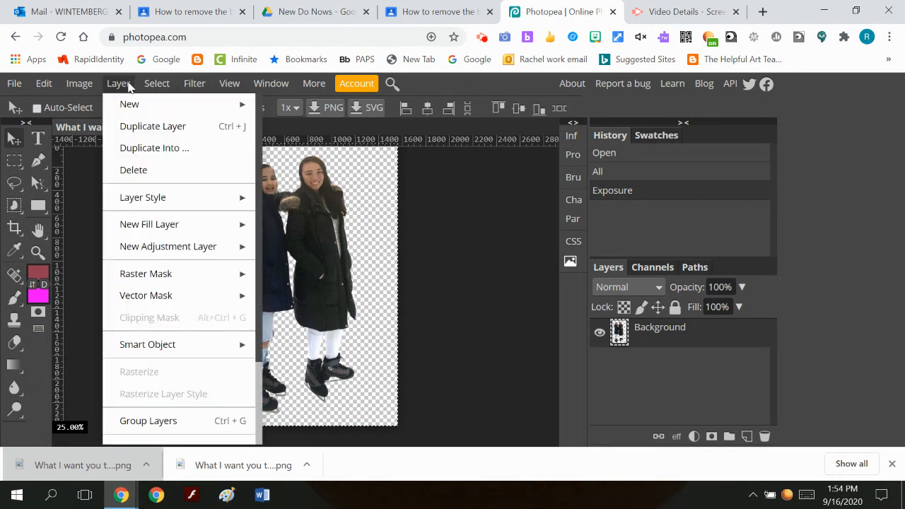
mouse_move(128, 104)
left_click(281, 104)
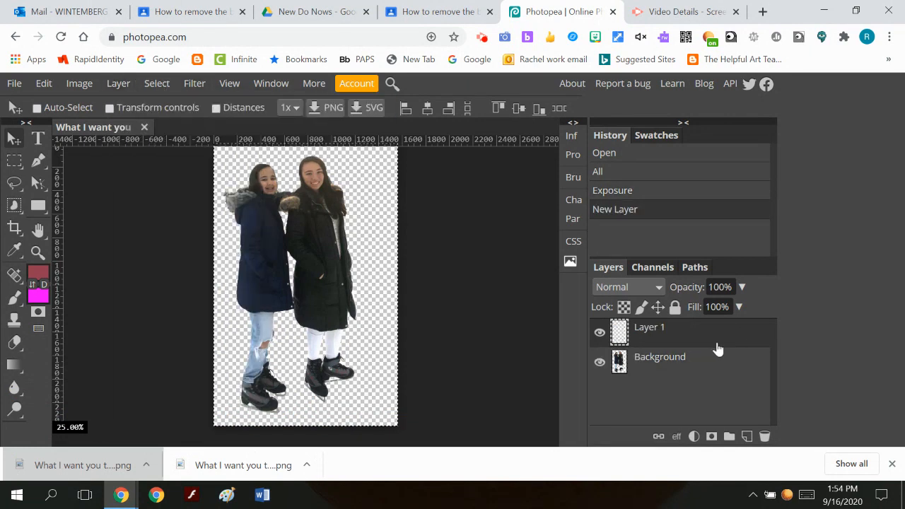
left_click_drag(714, 343, 712, 382)
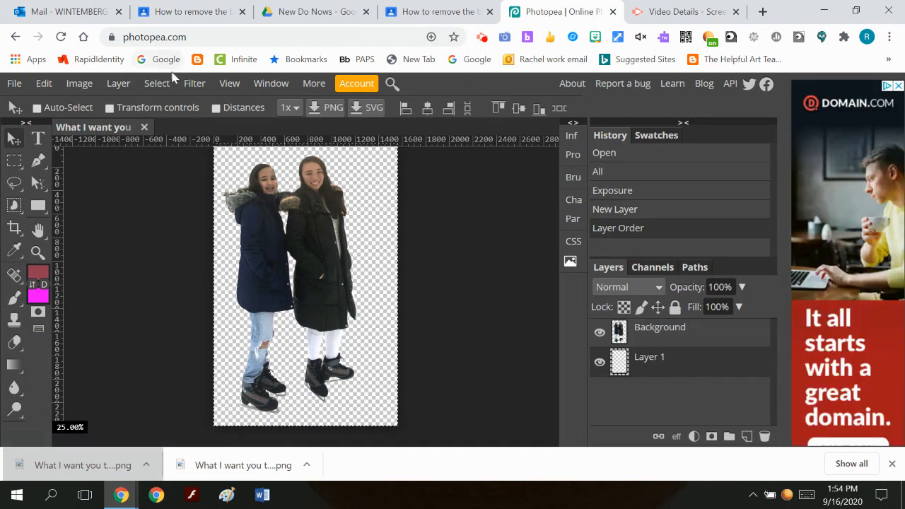
Select the entire canvas and fill the new empty layer with black in Normal mode at 100% opacity
left_click(152, 85)
left_click(157, 104)
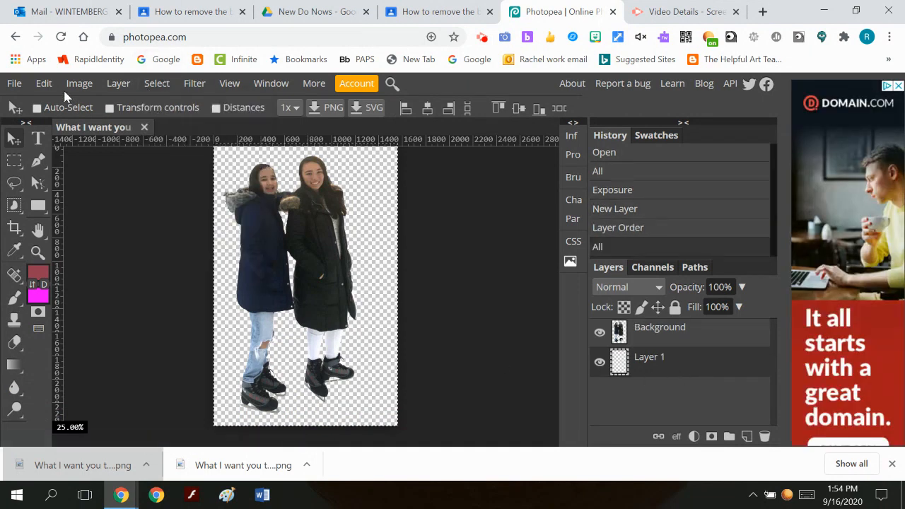
left_click(44, 84)
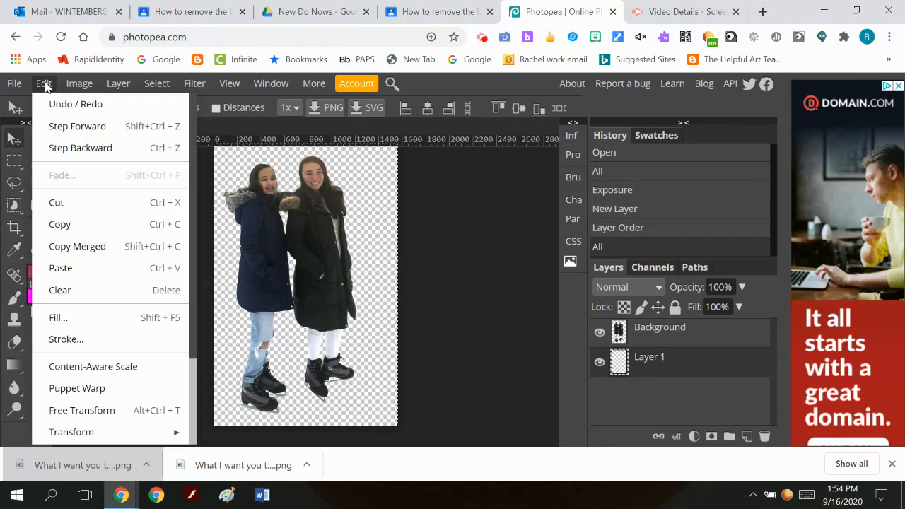
left_click(60, 318)
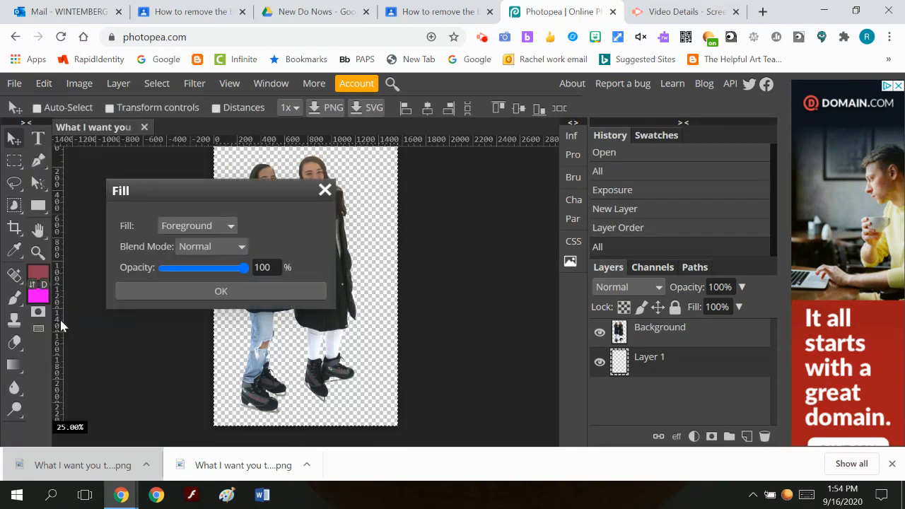
left_click(214, 226)
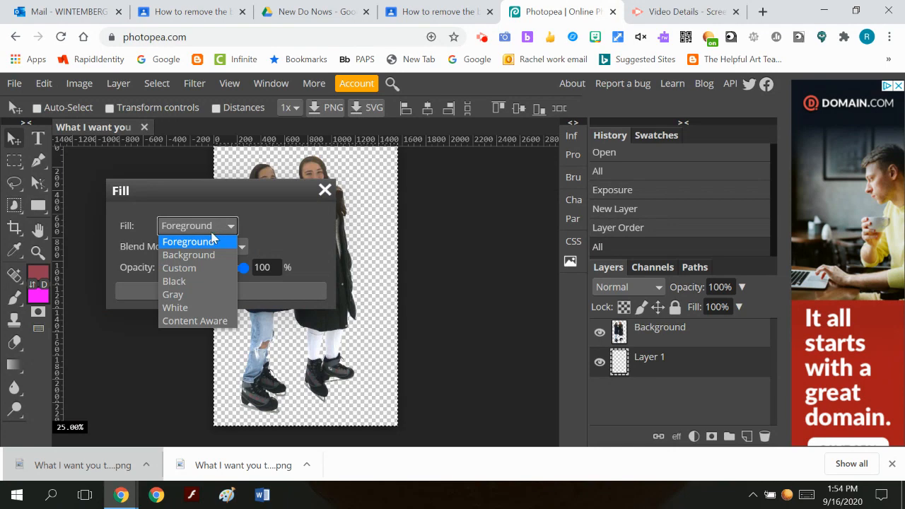
left_click(198, 282)
left_click(226, 291)
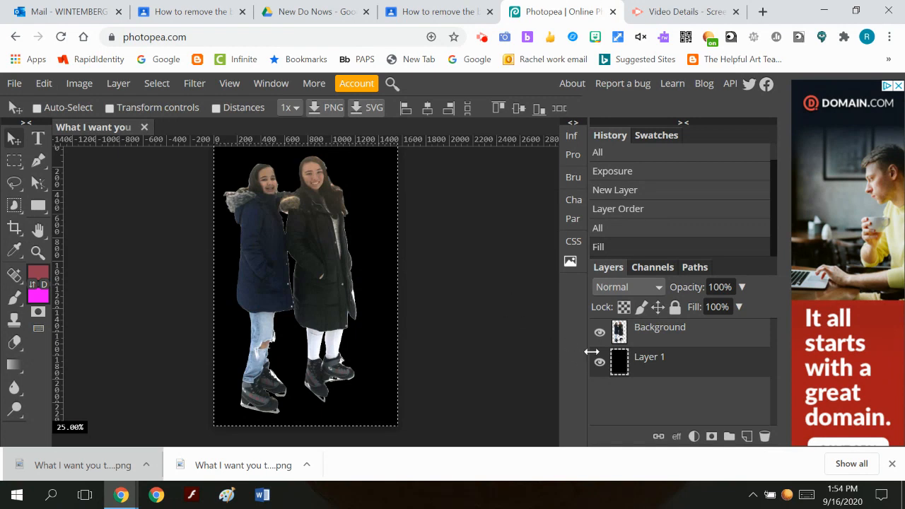
Scale the Background layer's figures to about 50% in the canvas's lower-left corner, and clear the selection
left_click(671, 331)
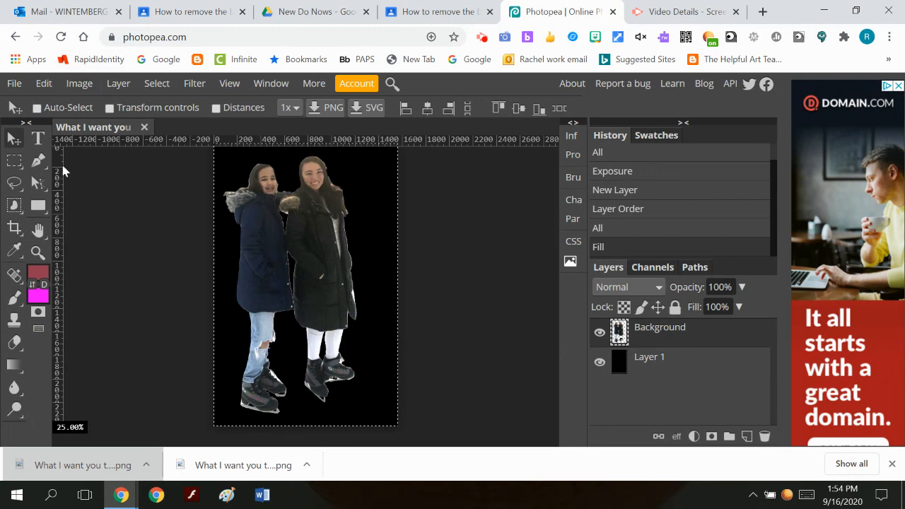
left_click(58, 82)
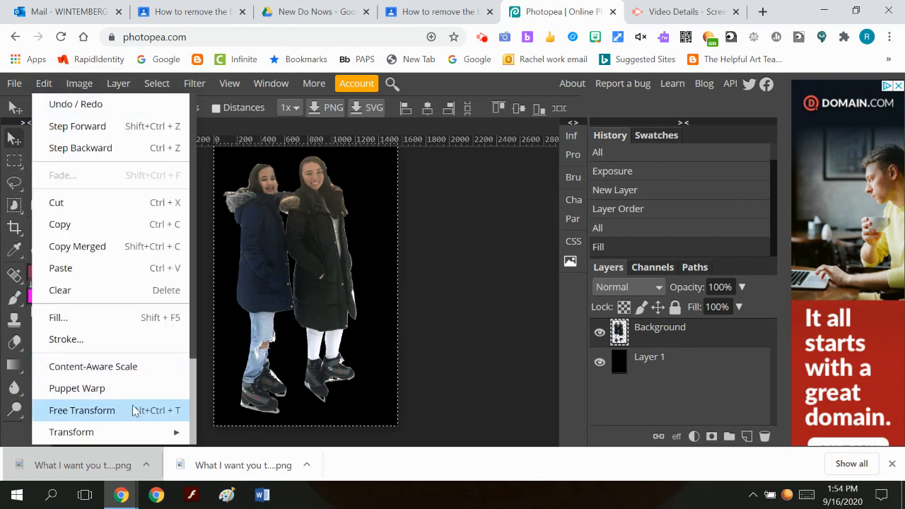
mouse_move(126, 432)
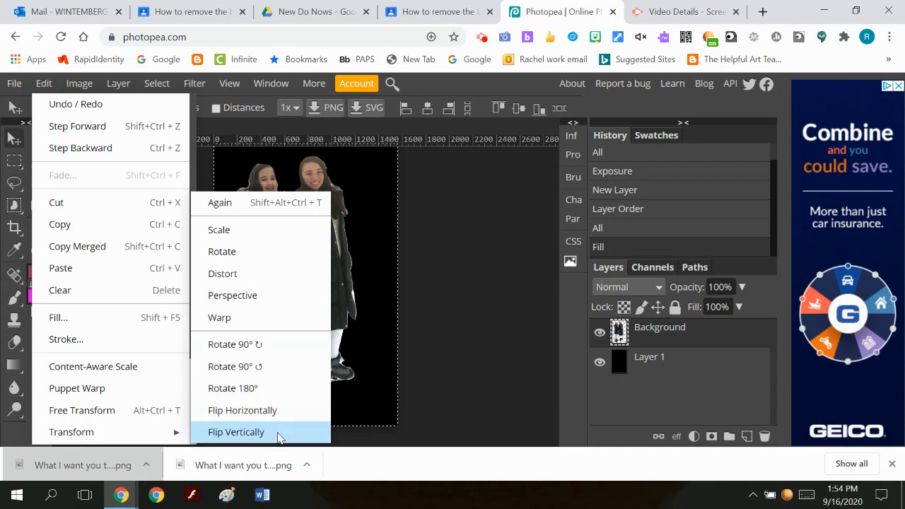
left_click(251, 239)
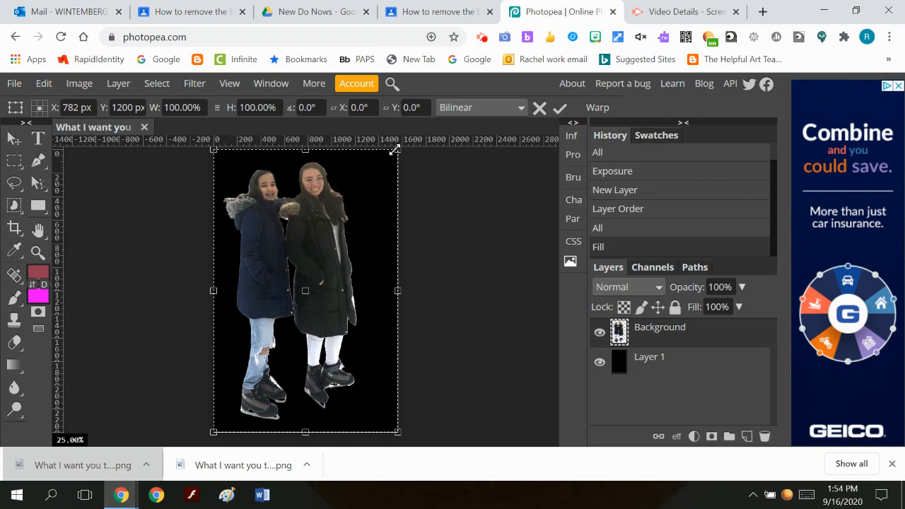
left_click_drag(395, 150, 305, 272)
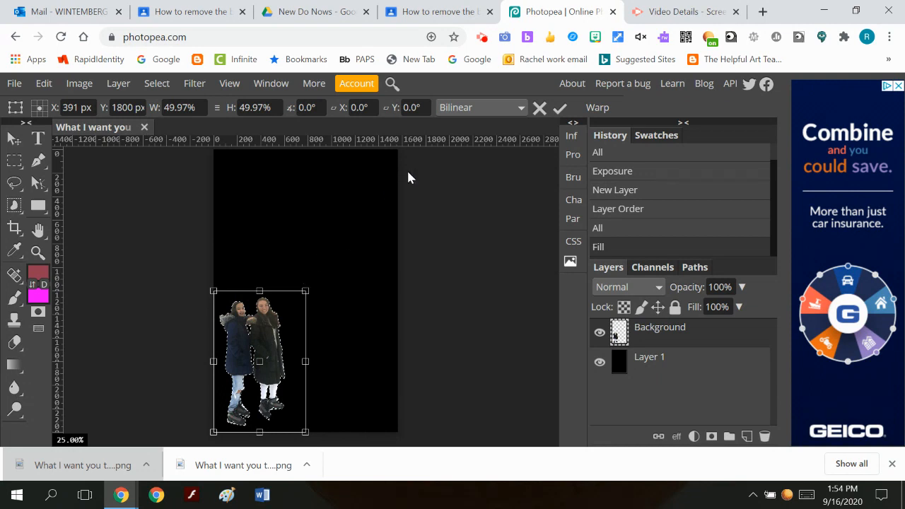
left_click(560, 109)
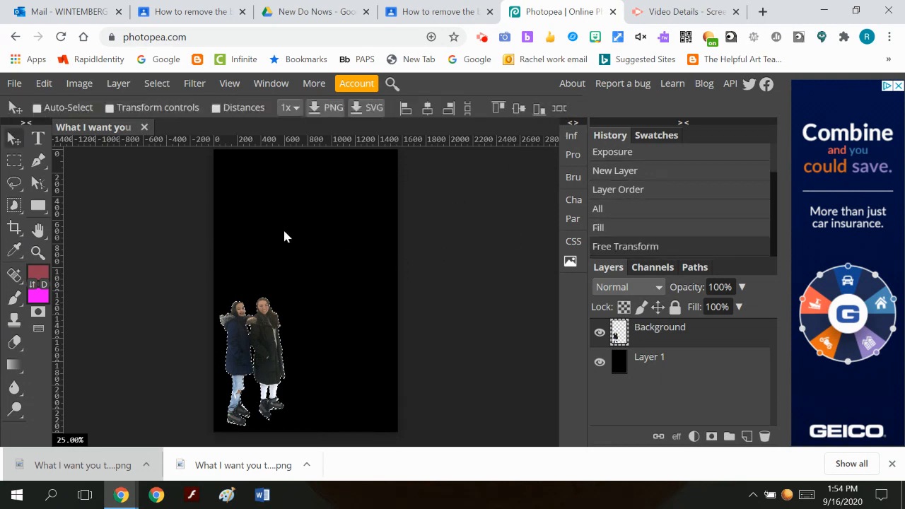
left_click(156, 83)
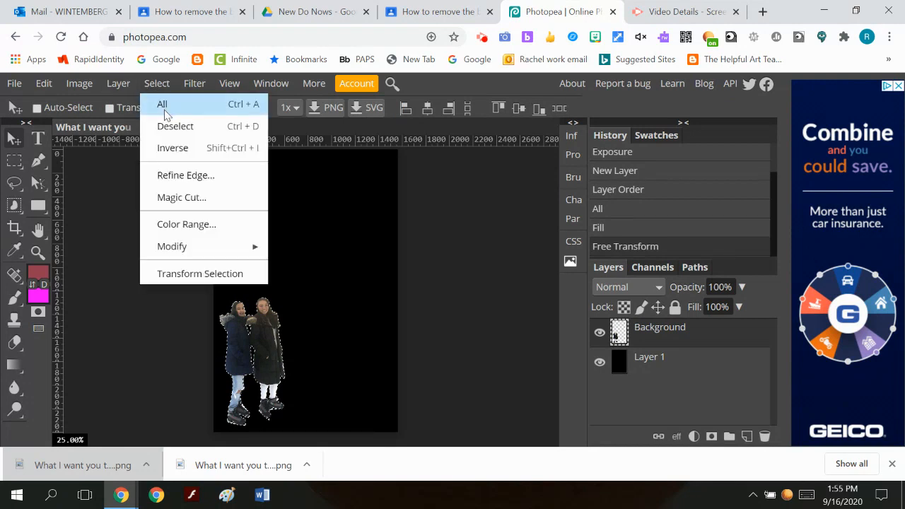
left_click(175, 126)
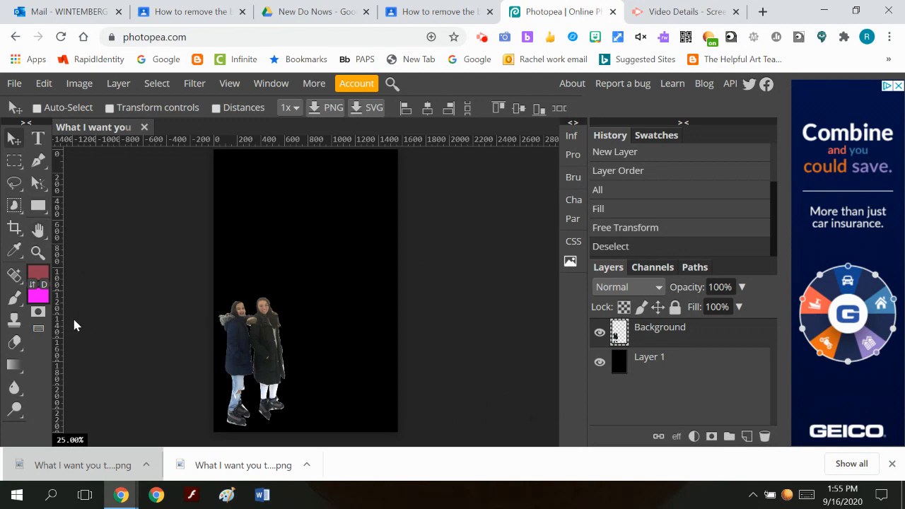
Set up the Type tool with a 60 px size and white (ffffff) text colour
left_click(39, 140)
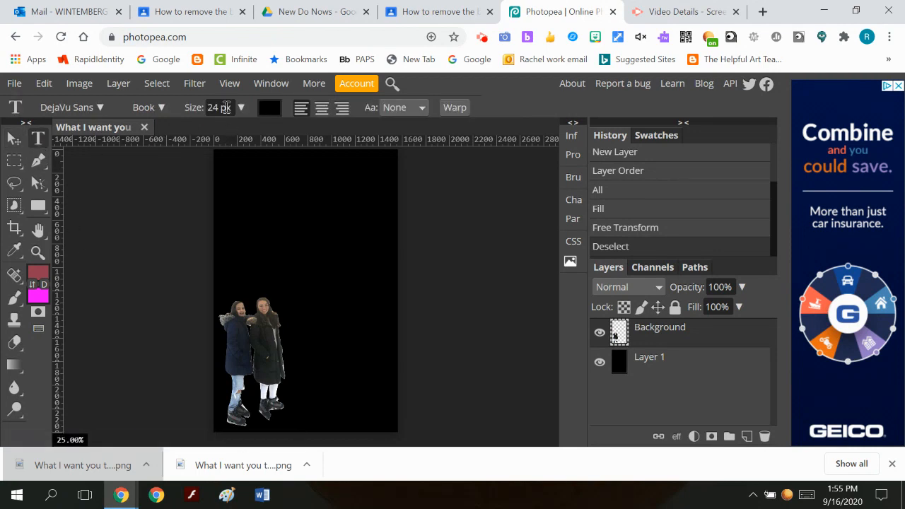
left_click(241, 107)
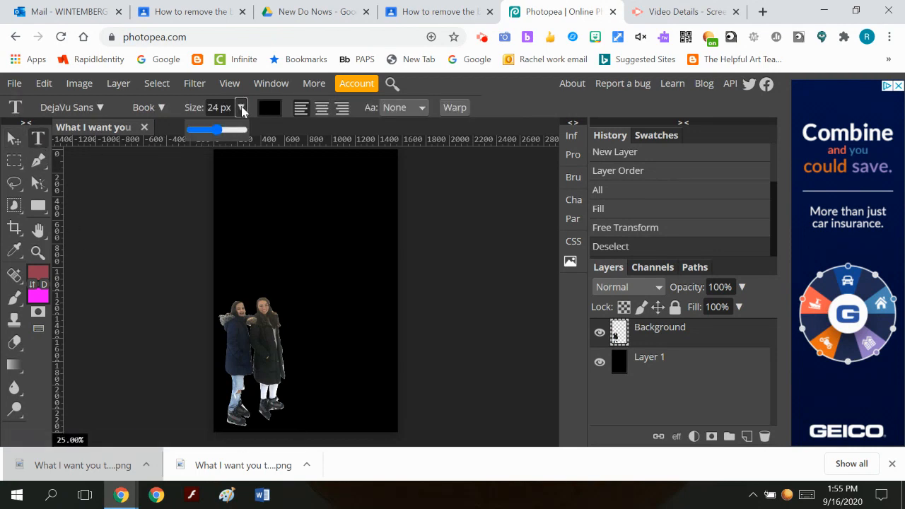
mouse_move(218, 130)
left_mouse_down()
mouse_move(237, 131)
mouse_move(226, 133)
left_mouse_up()
left_click(215, 107)
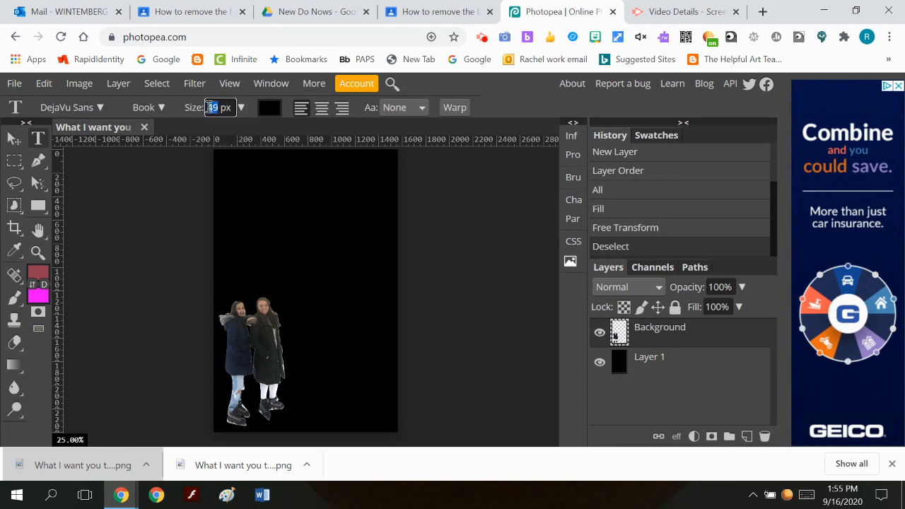
type("60")
left_click(269, 108)
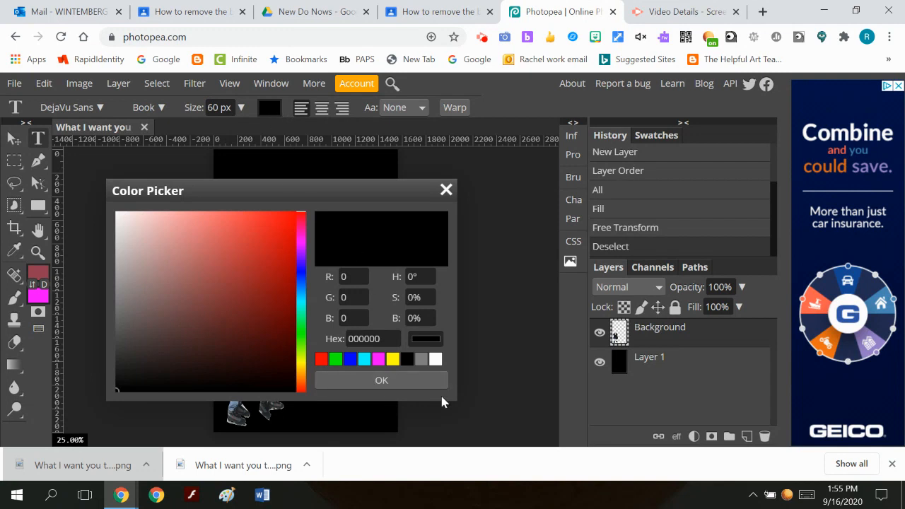
left_click(435, 359)
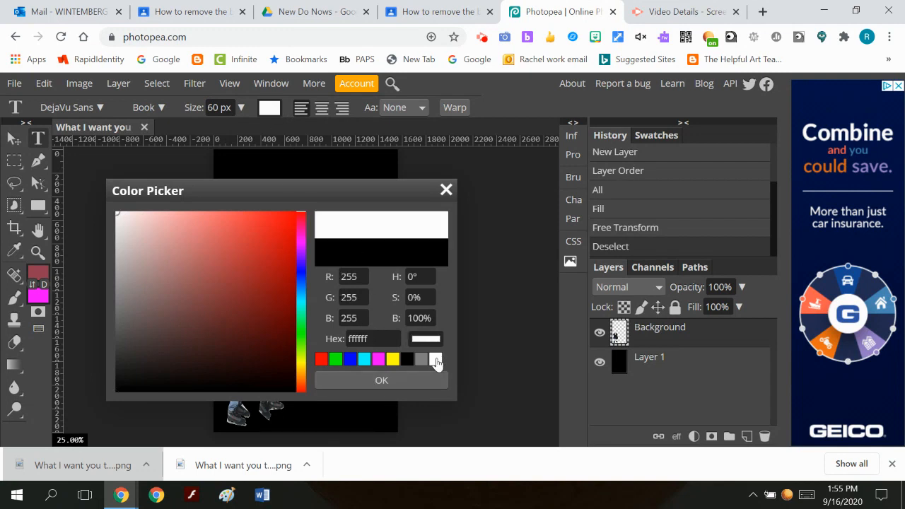
left_click(374, 380)
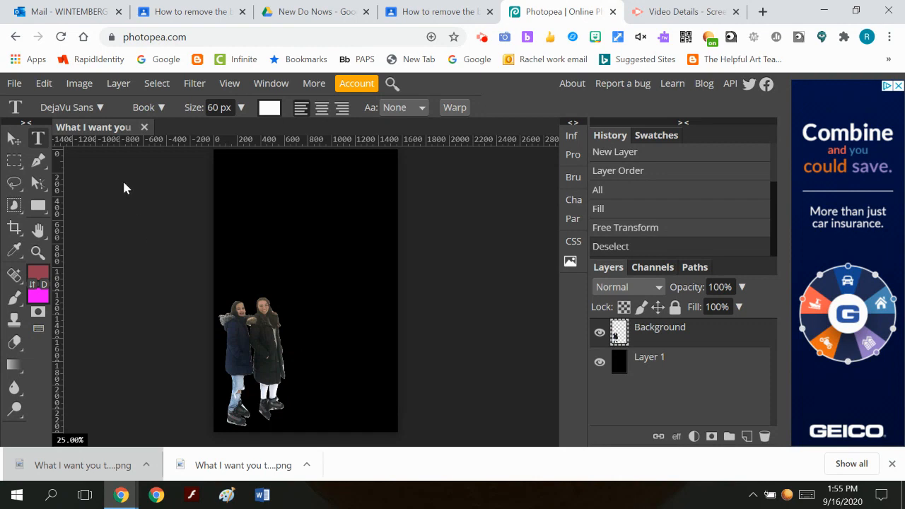
Browse the font previews and choose Duplexide as the text font
left_click(98, 108)
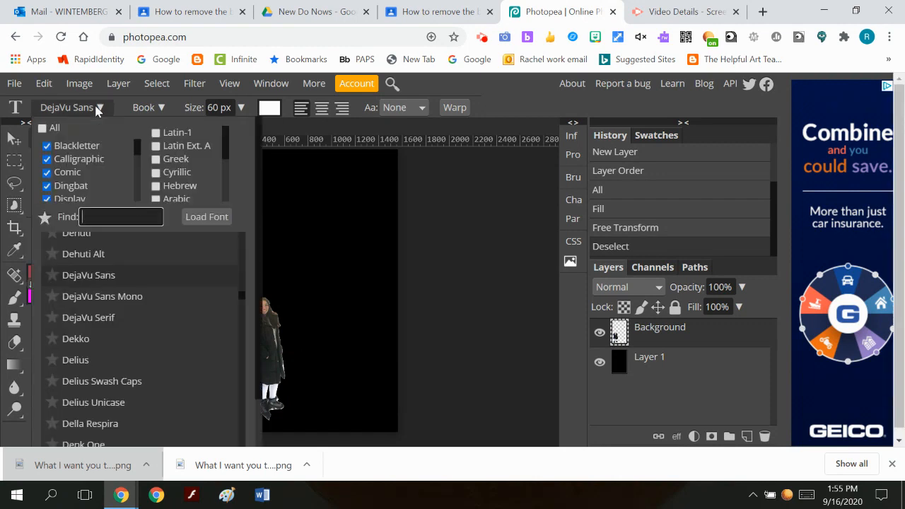
left_click(97, 109)
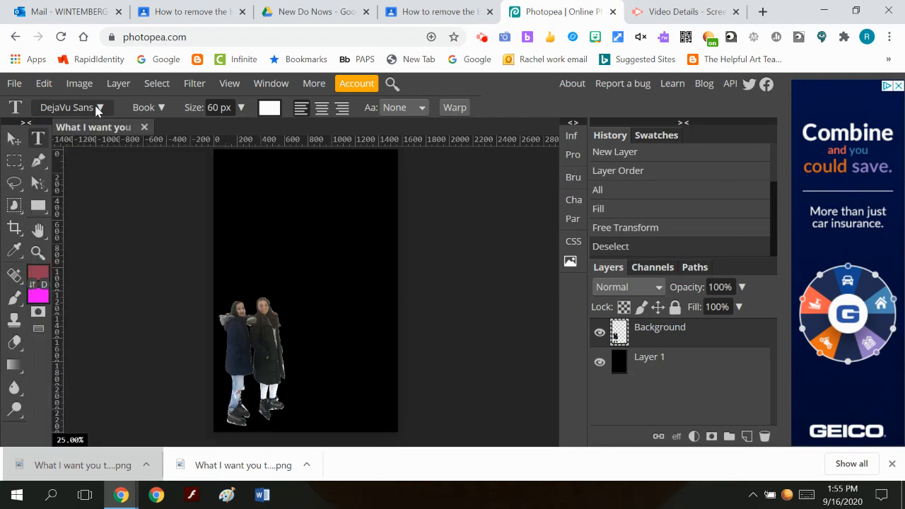
left_click(98, 109)
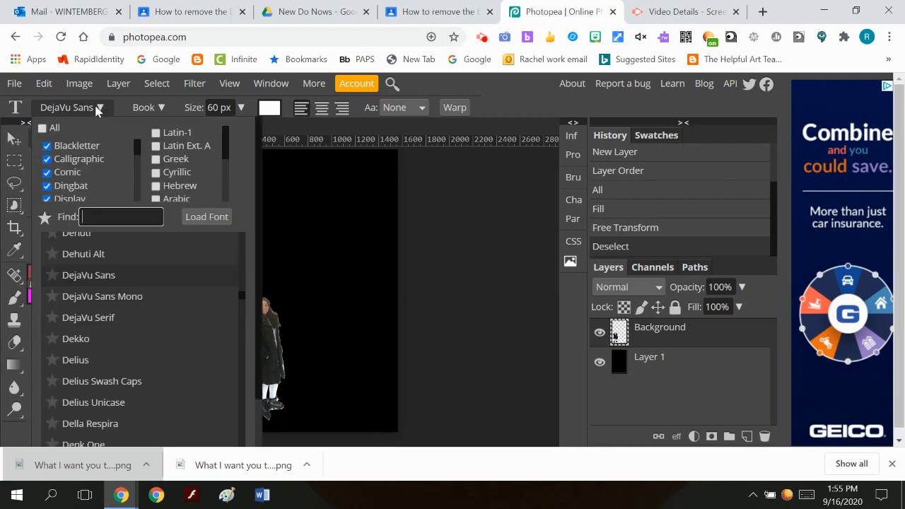
scroll(166, 260, "down", 8)
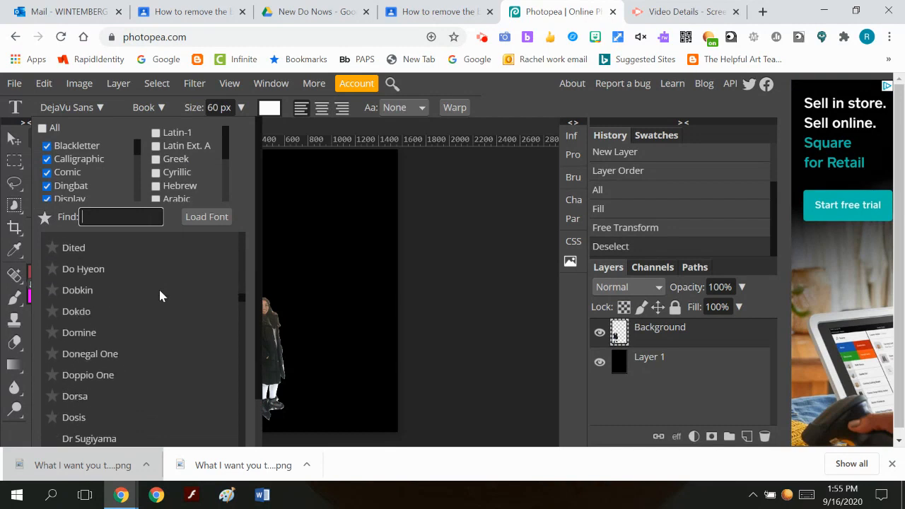
scroll(160, 296, "down", 6)
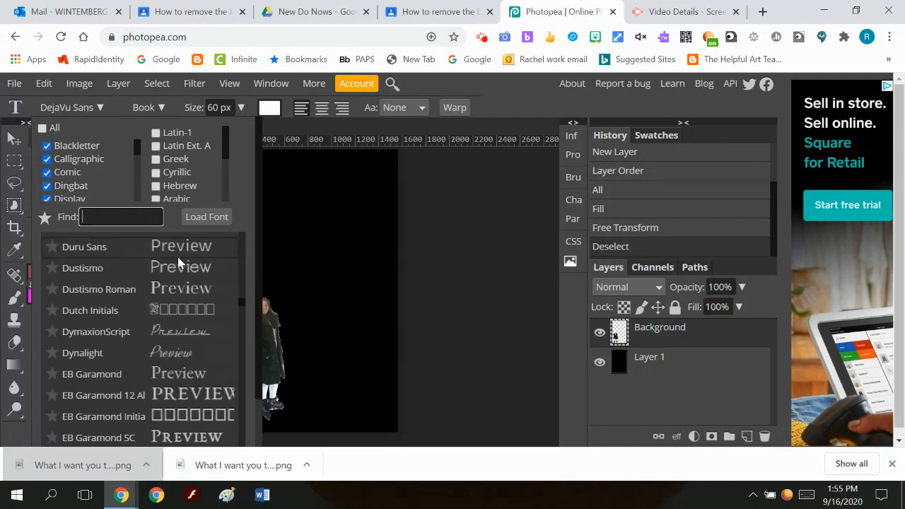
scroll(206, 330, "up", 5)
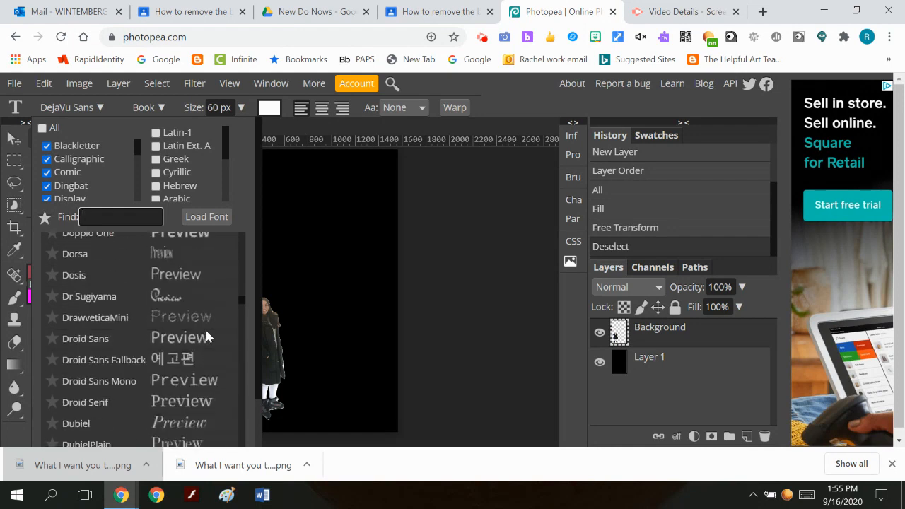
scroll(206, 330, "down", 3)
scroll(204, 329, "down", 4)
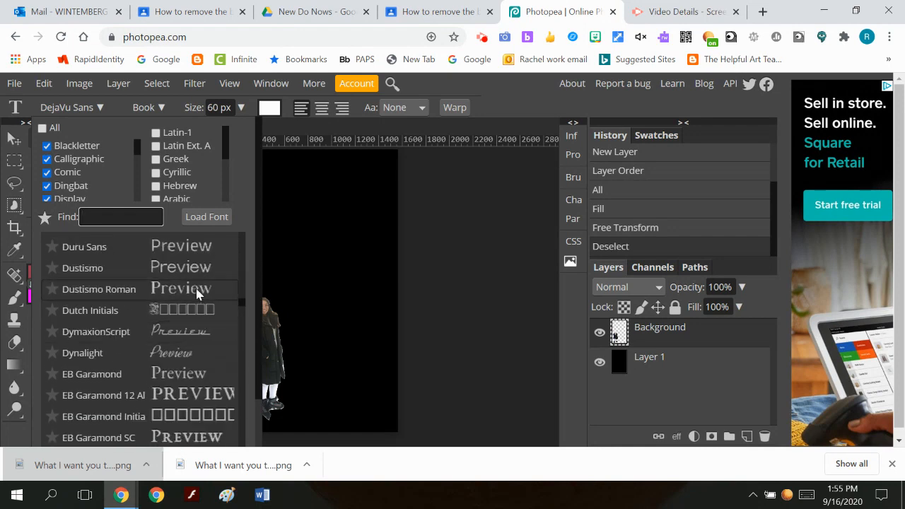
scroll(197, 302, "up", 4)
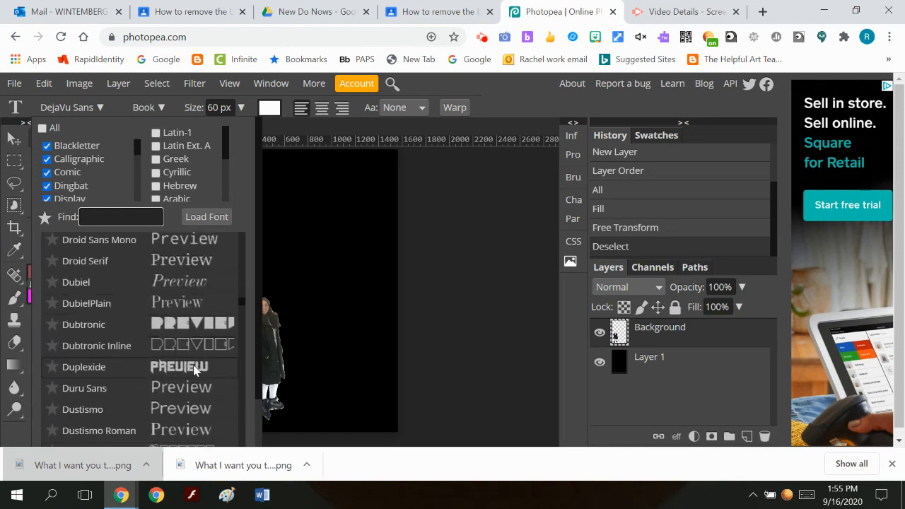
left_click(197, 368)
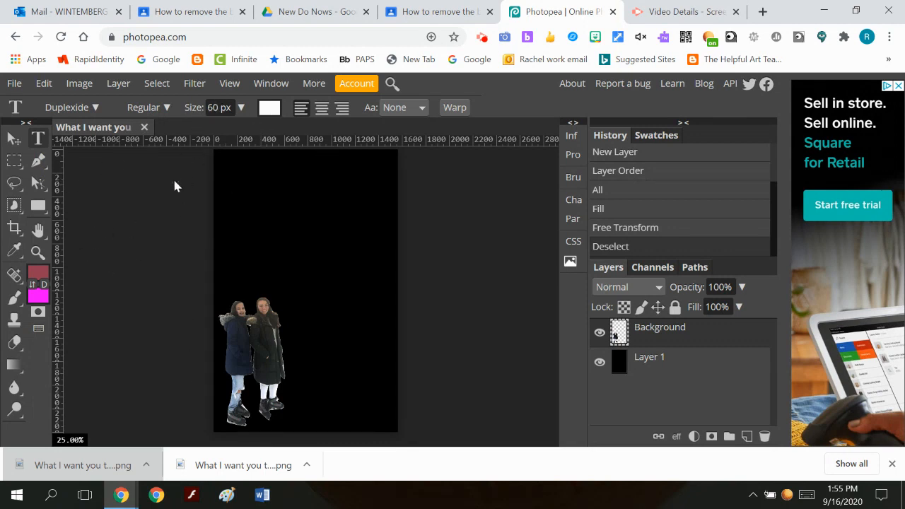
Draw a large text box above the figures, centre its alignment, and enter "WE LOVE TO ICE SKATE"
left_click_drag(247, 169, 385, 287)
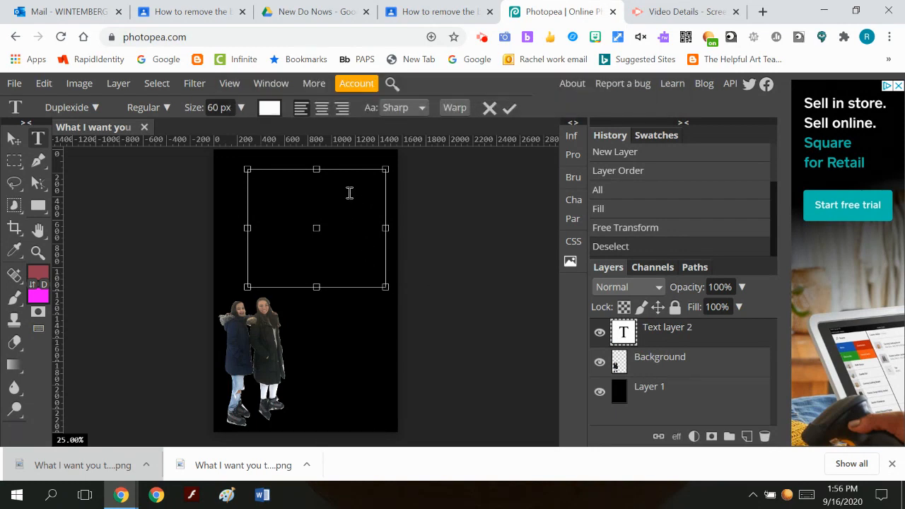
left_click(321, 108)
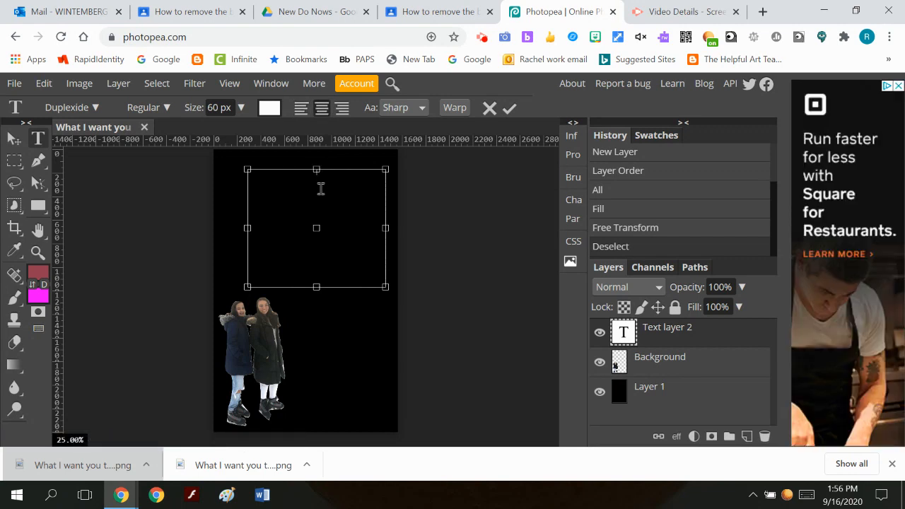
type("WE LOVE TO ICE SKATE")
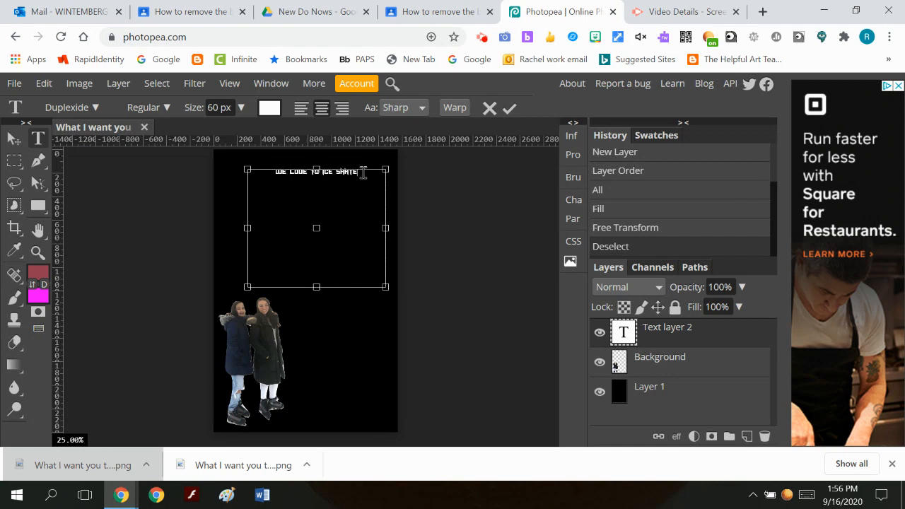
Set the size of the text "WE LOVE TO ICE SKATE" to 90 px and commit the text
left_click_drag(363, 173, 257, 175)
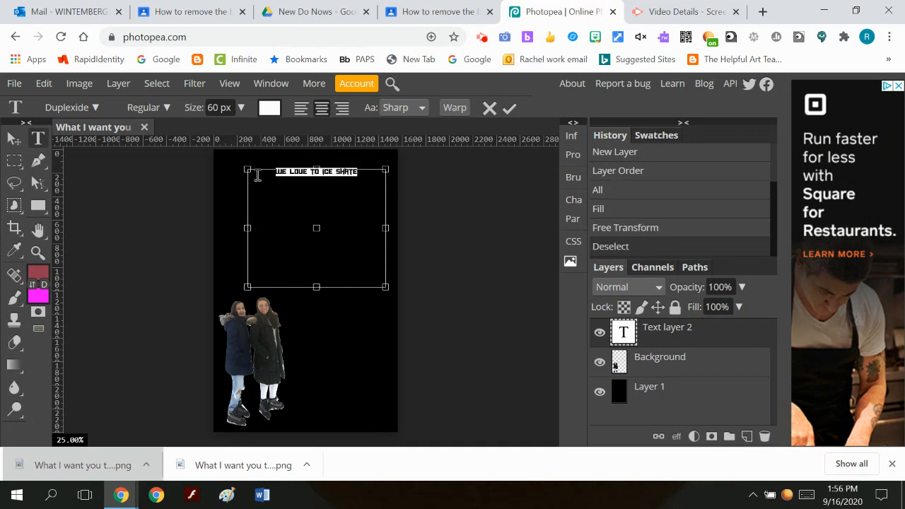
left_click(241, 108)
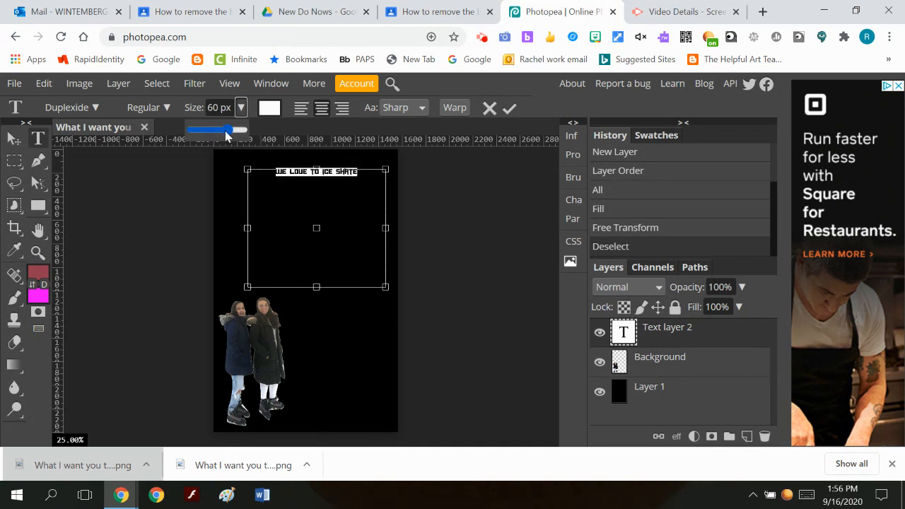
left_click_drag(220, 108, 177, 121)
type("90")
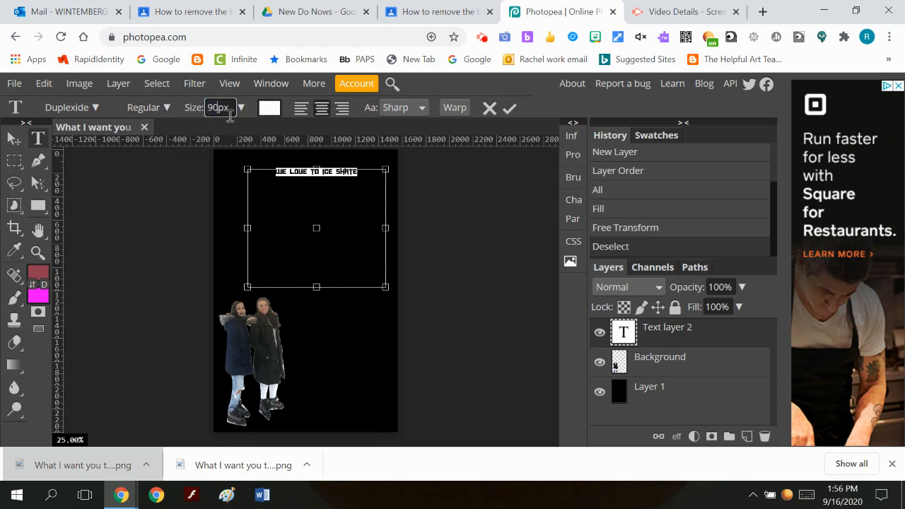
key("Return")
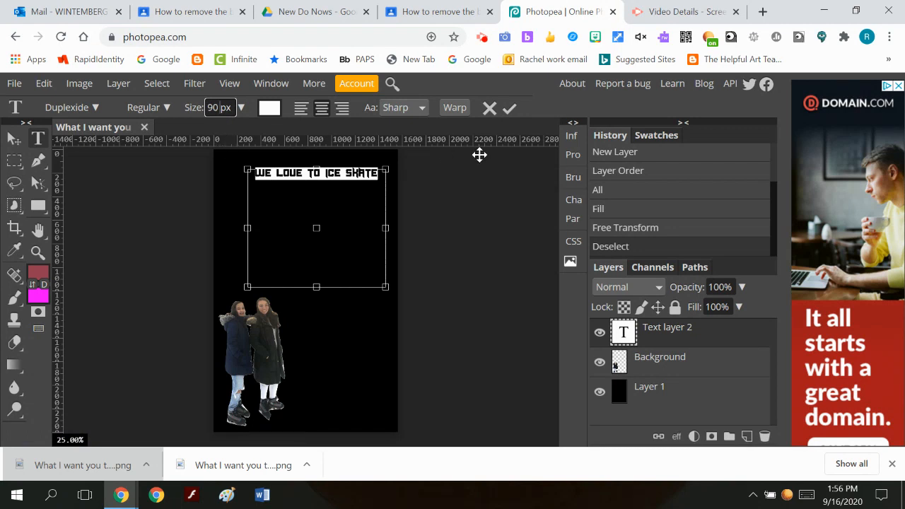
left_click(510, 109)
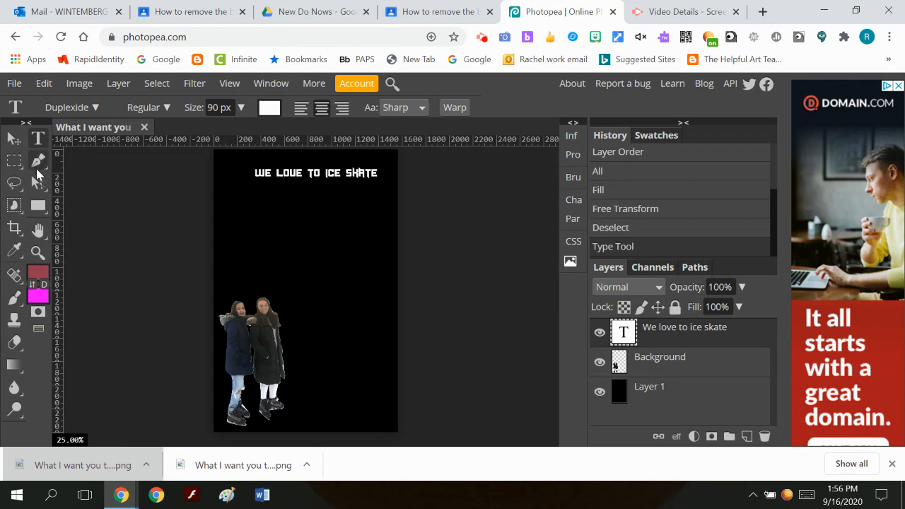
Move the text down to just above the figures and shrink it to about 85% with a Perspective transform
left_click(14, 140)
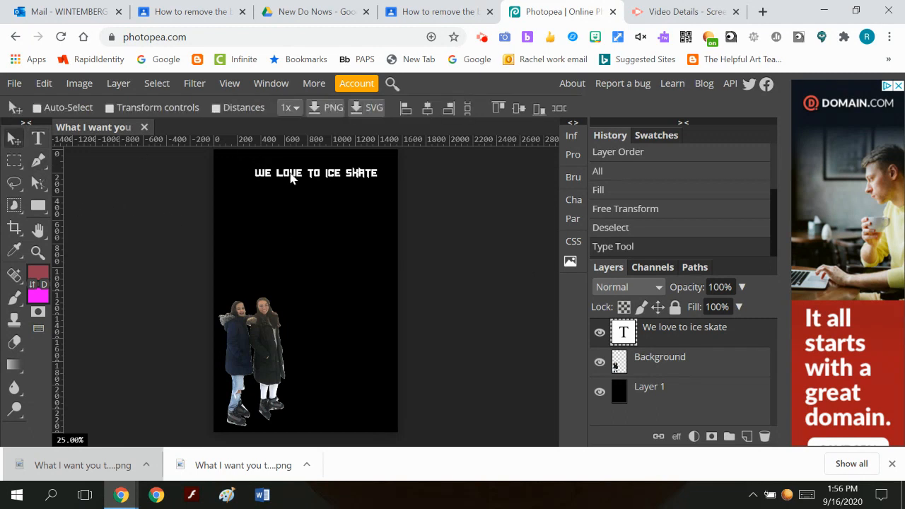
left_click_drag(296, 178, 309, 290)
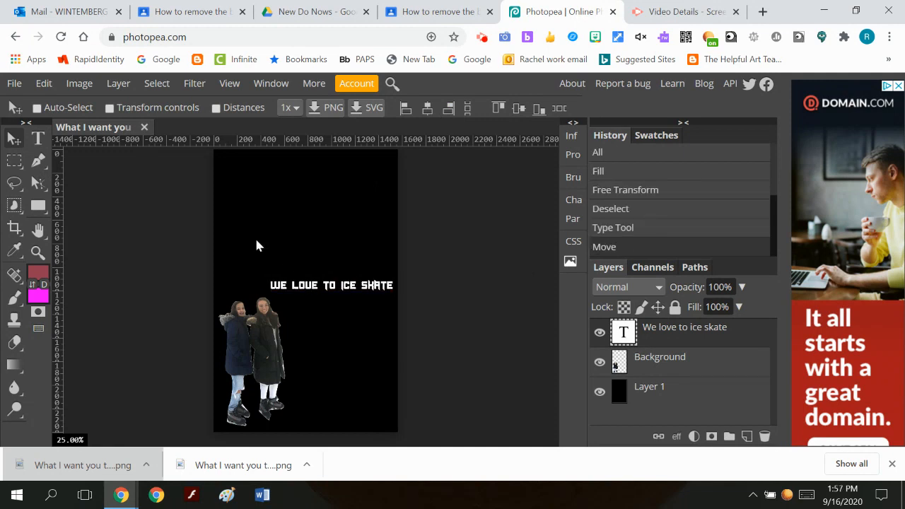
left_click(44, 83)
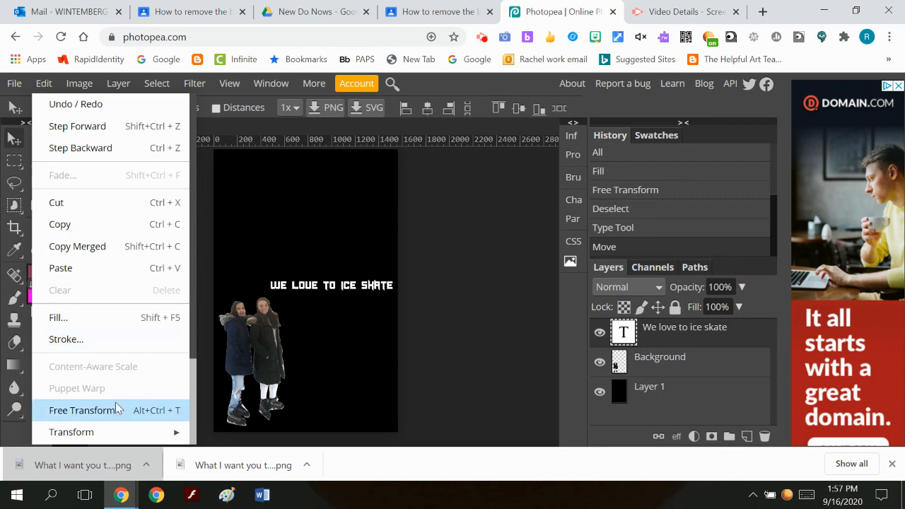
mouse_move(171, 431)
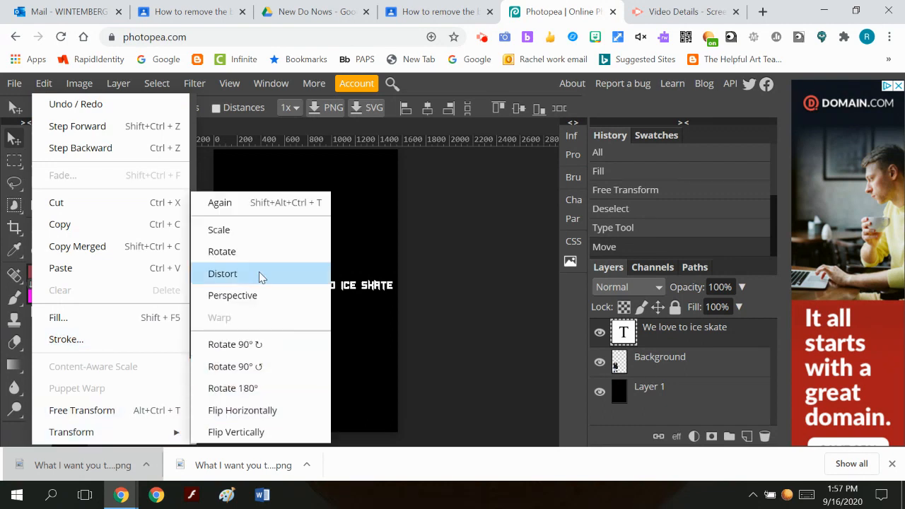
left_click(260, 296)
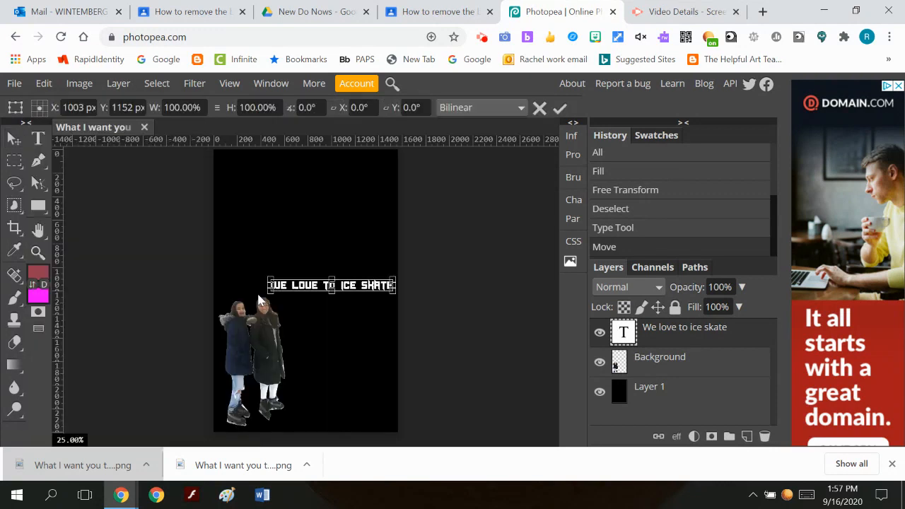
mouse_move(268, 278)
left_mouse_down()
mouse_move(262, 259)
mouse_move(277, 271)
mouse_move(273, 279)
left_mouse_up()
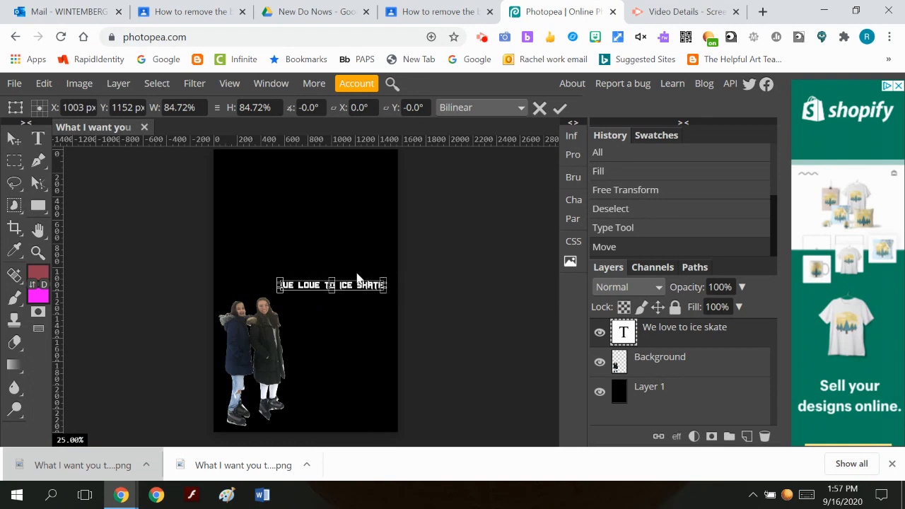
Stretch the text above the figures with a Distort transform to about 109% width and 701% height
left_click(44, 84)
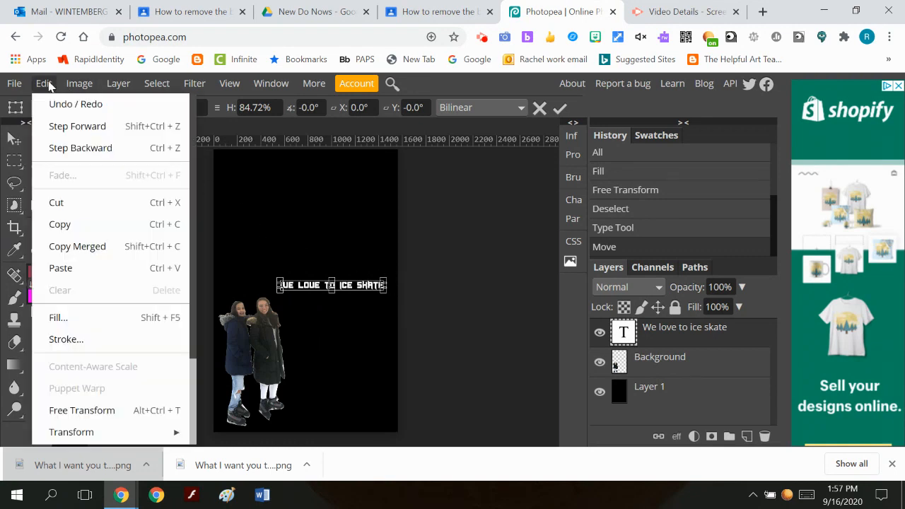
mouse_move(143, 433)
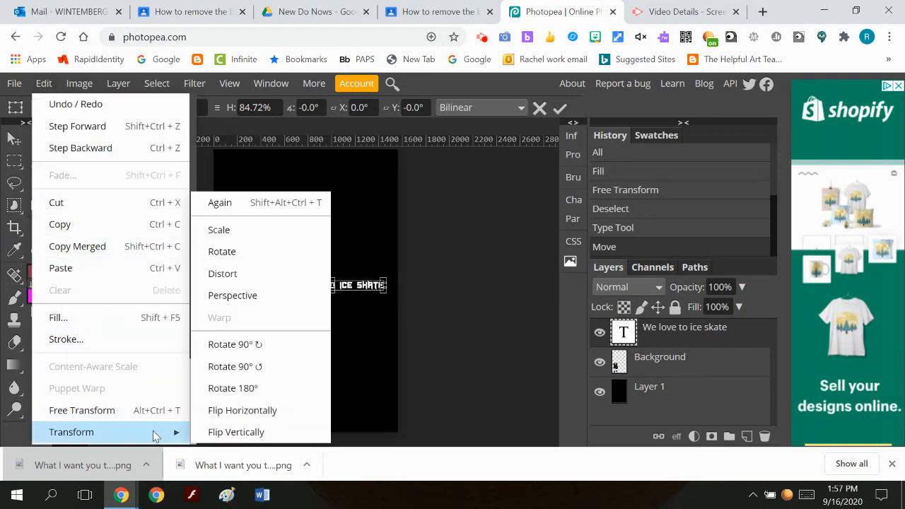
left_click(272, 279)
left_click_drag(279, 281, 248, 232)
left_click_drag(383, 290, 361, 282)
left_click_drag(307, 282, 307, 298)
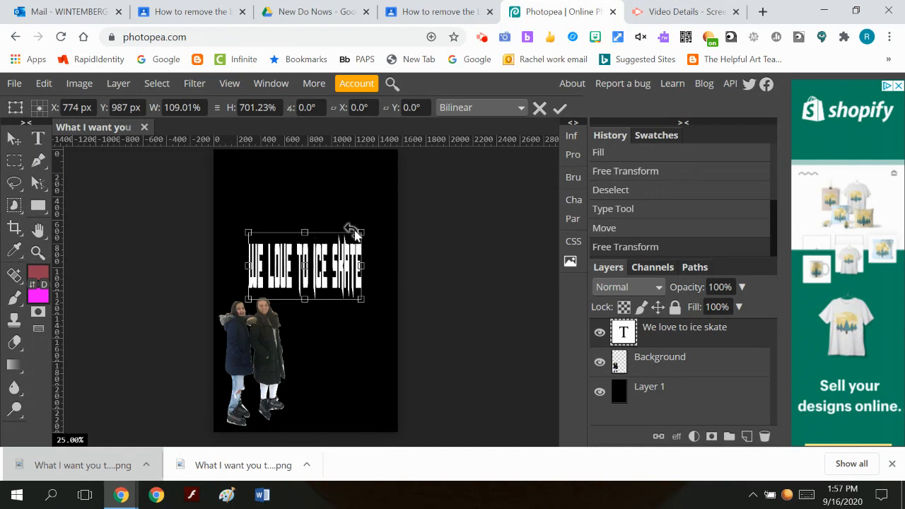
Apply a Perspective transform to the text, rotating it about 17.6° and scaling it to about 100% width and 121% height
left_click(52, 85)
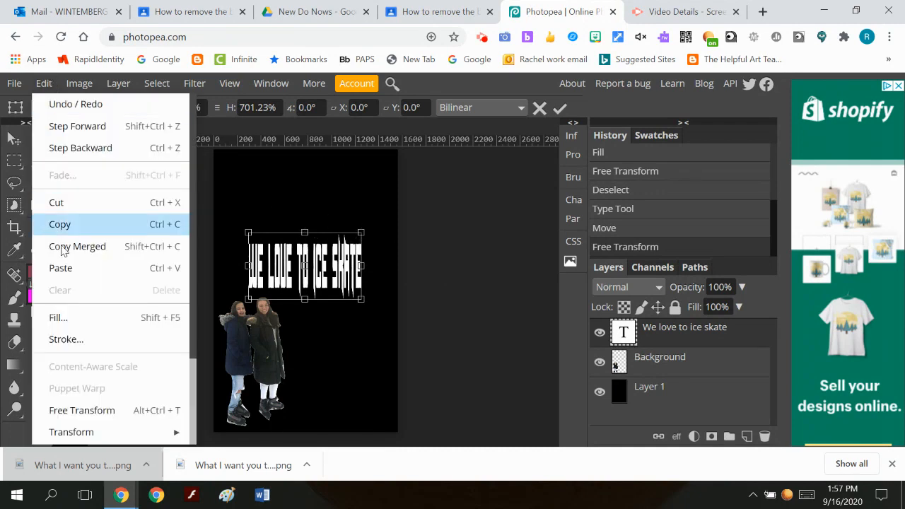
mouse_move(145, 428)
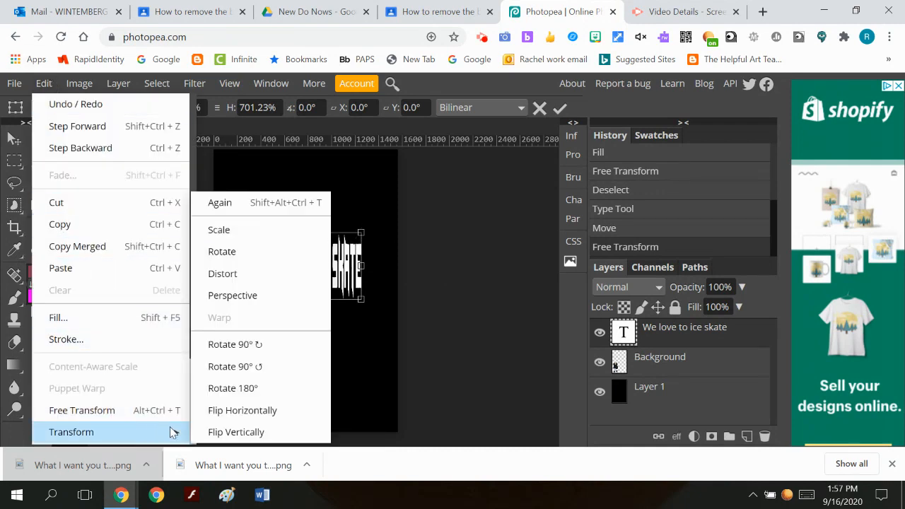
left_click(288, 297)
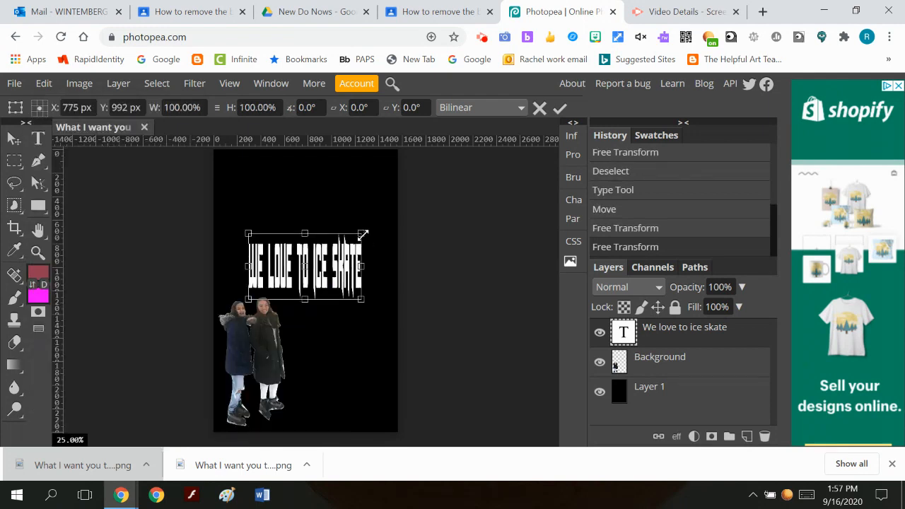
left_click_drag(362, 234, 337, 256)
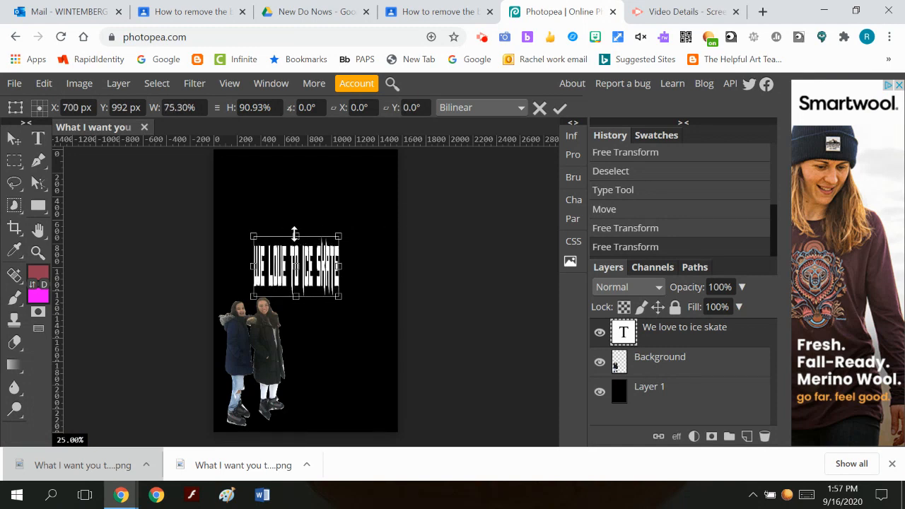
left_click_drag(295, 235, 362, 235)
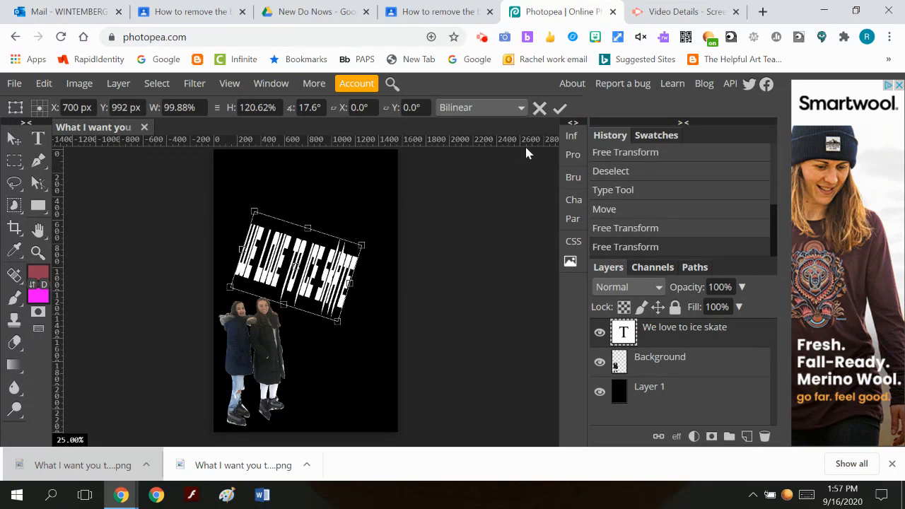
left_click(559, 107)
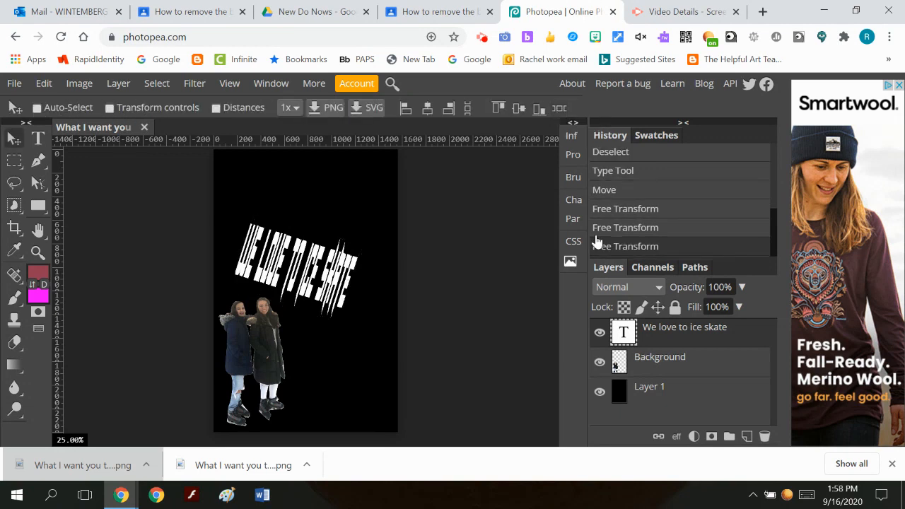
Try an Arc warp on the text with 14% bend, 10% horizontal distortion and 24% vertical distortion
left_click(44, 140)
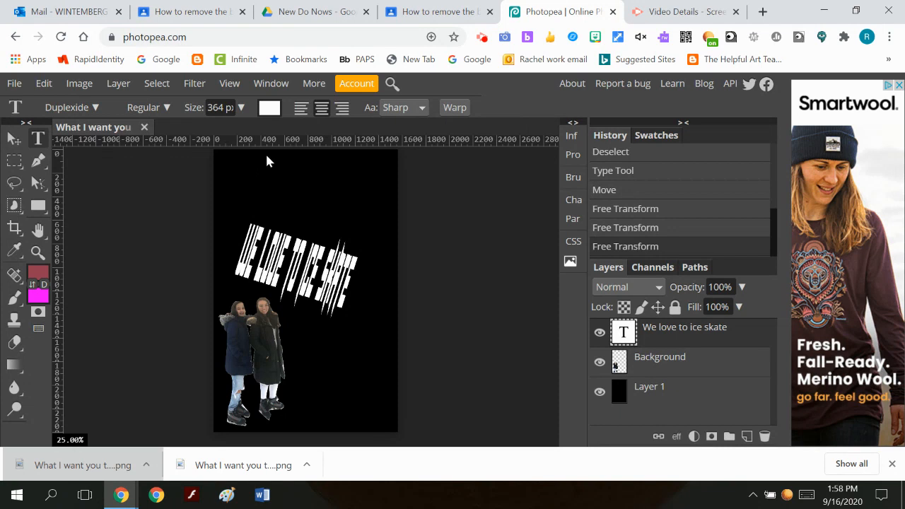
left_click(454, 110)
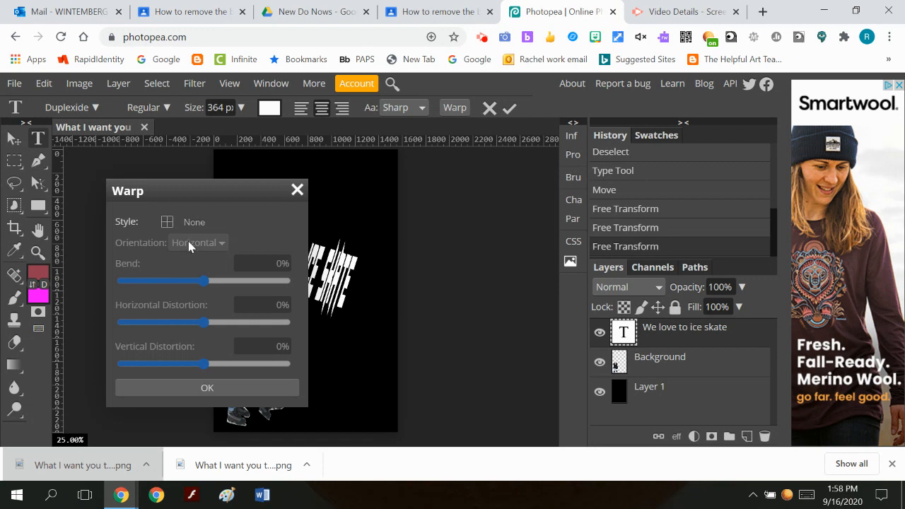
left_click(209, 226)
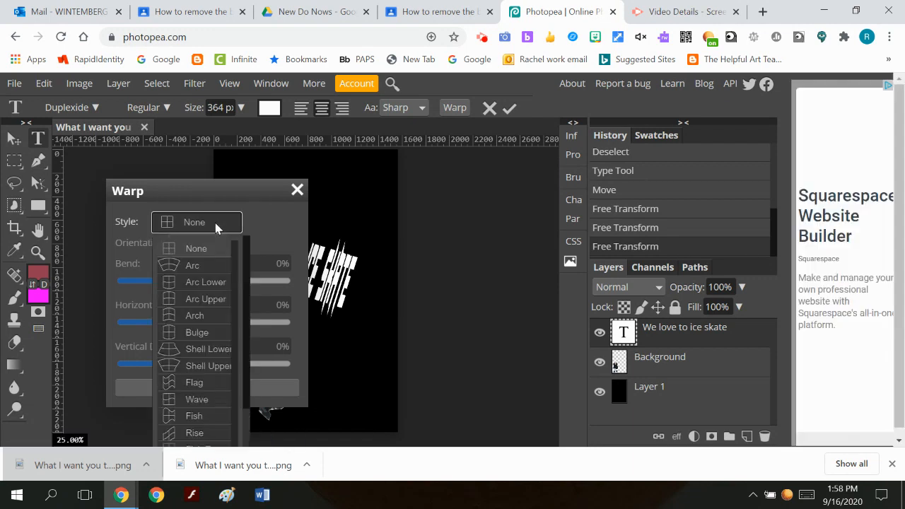
left_click(203, 265)
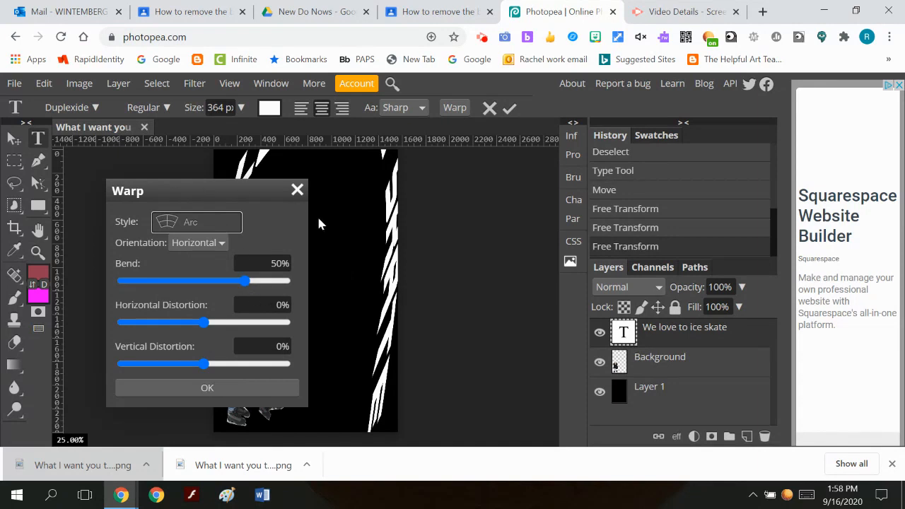
left_click_drag(204, 192, 555, 159)
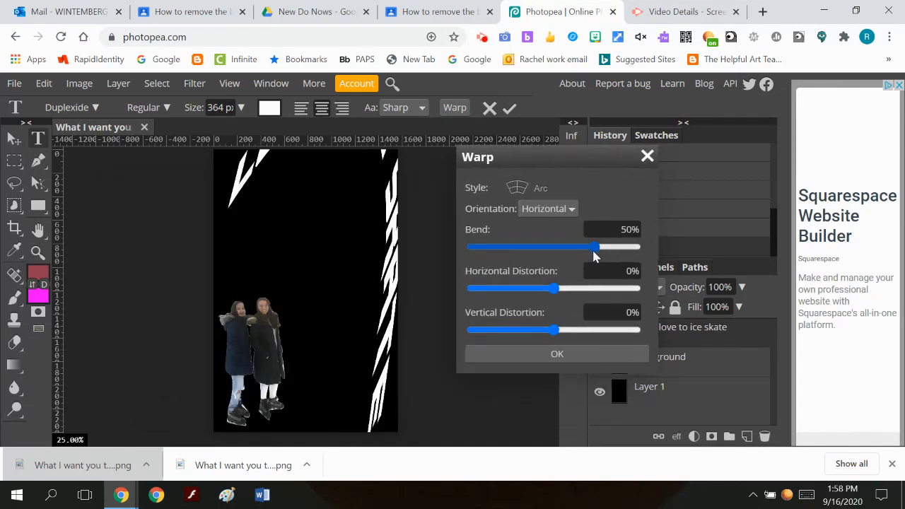
left_click_drag(594, 248, 566, 257)
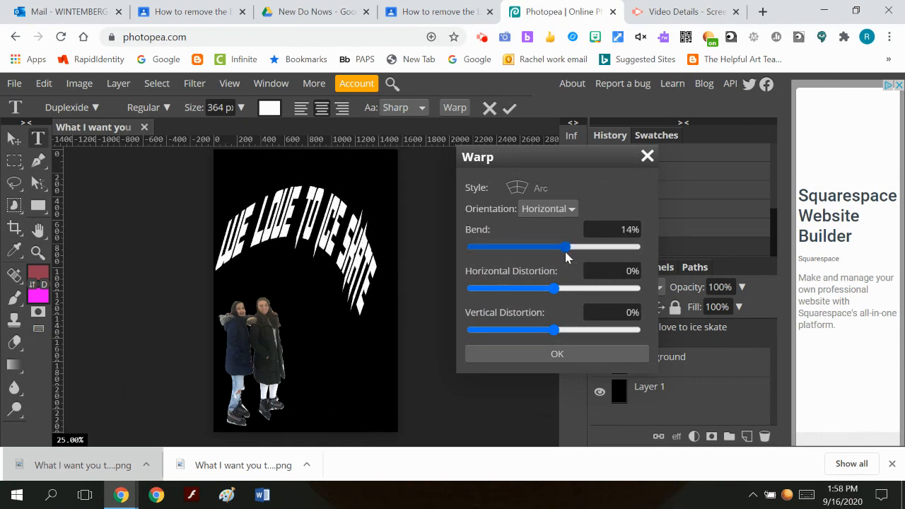
left_click_drag(558, 293, 564, 293)
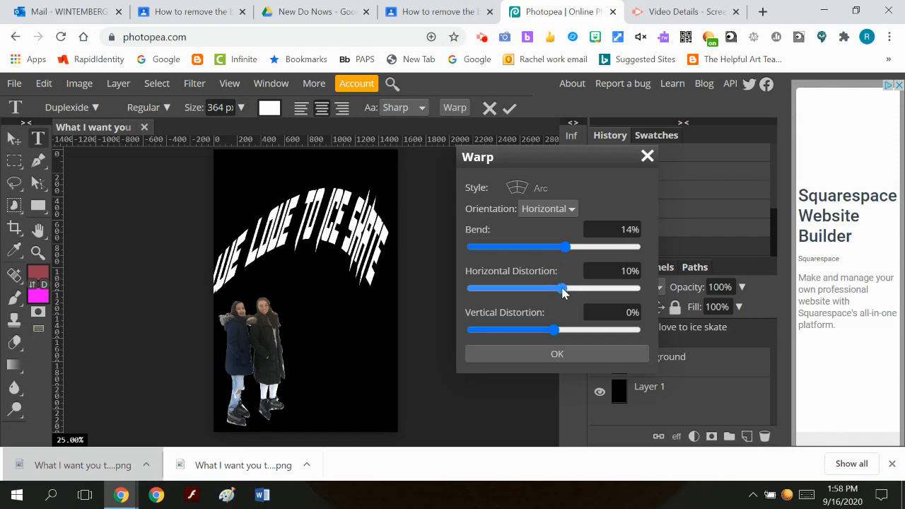
left_click_drag(556, 331, 574, 331)
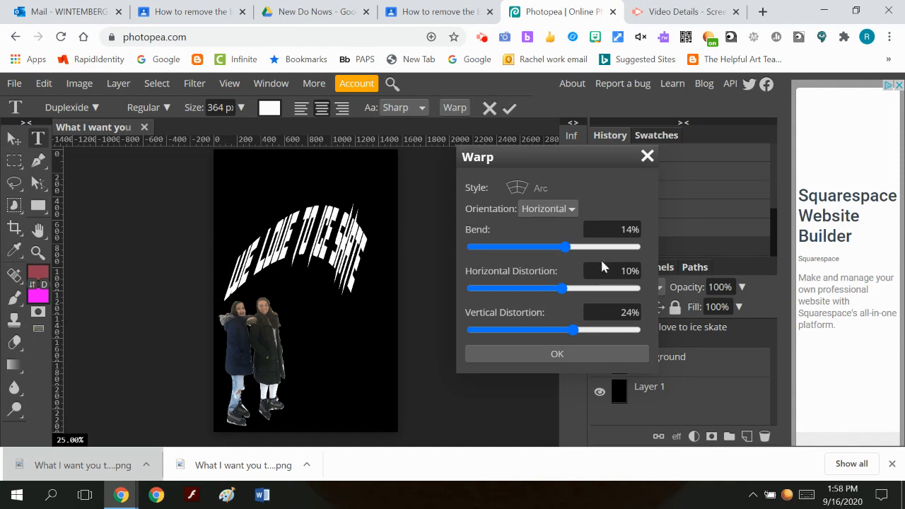
left_click(647, 156)
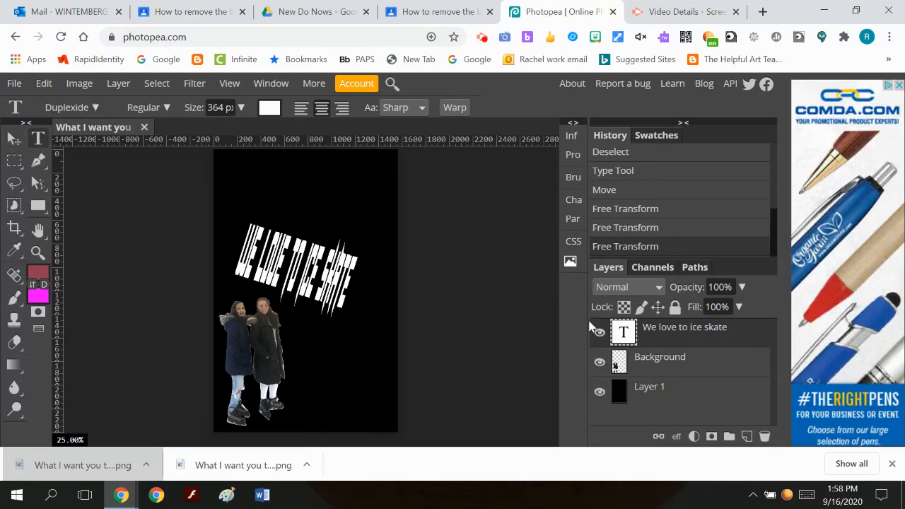
Add an exclamation mark to the end of the slanted text and commit the edit
left_click(341, 272)
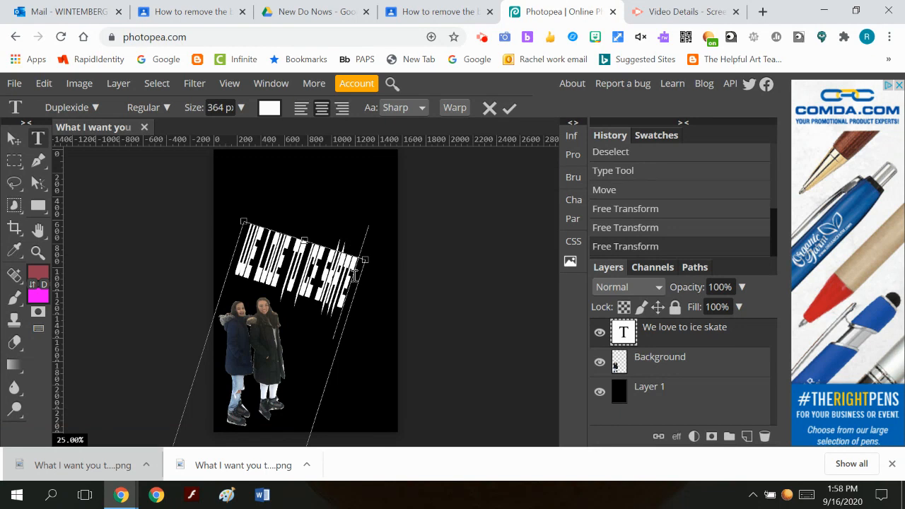
type("!")
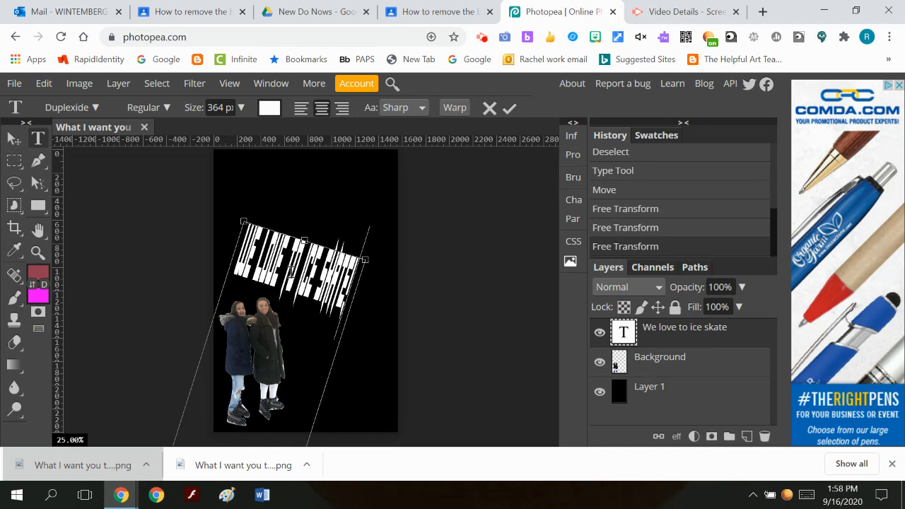
left_click(509, 108)
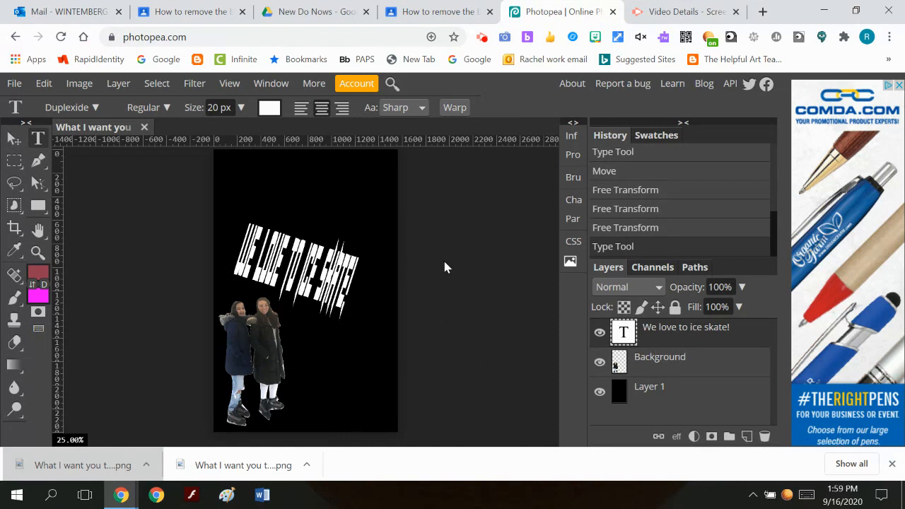
left_click(454, 108)
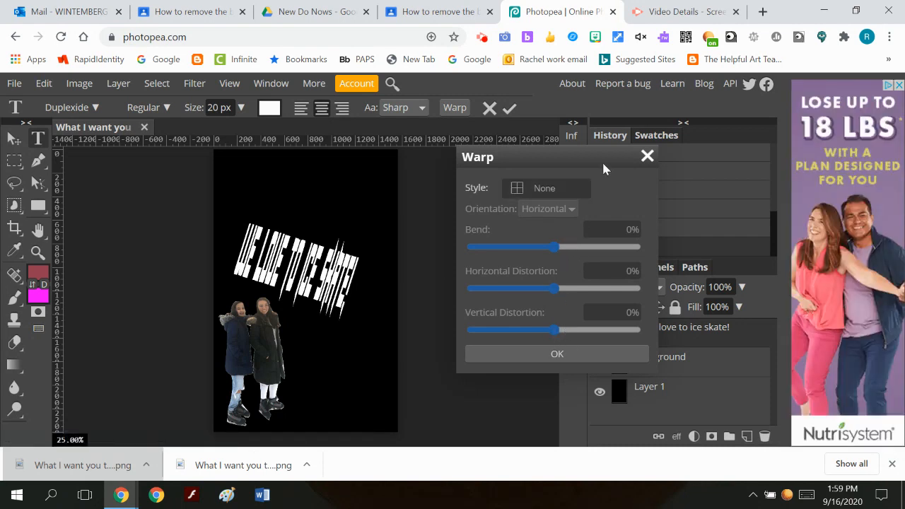
left_click(647, 156)
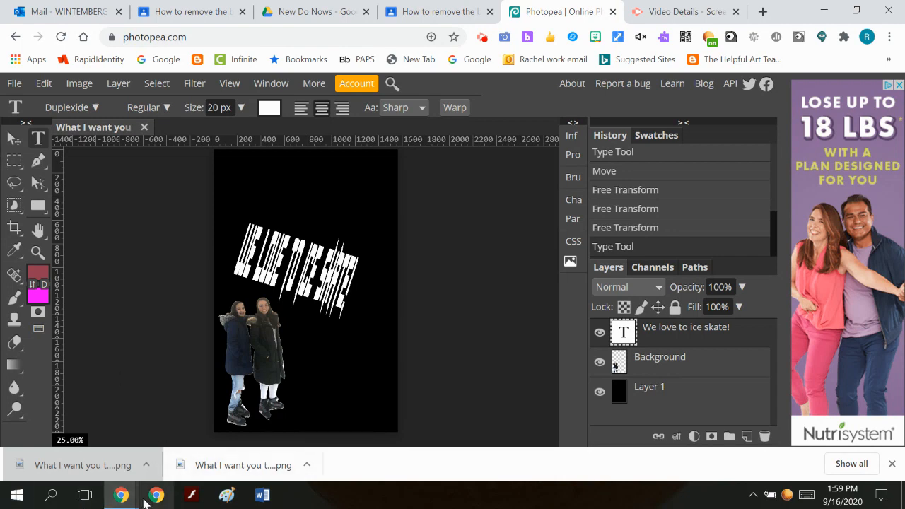
left_click(164, 484)
left_click(520, 435)
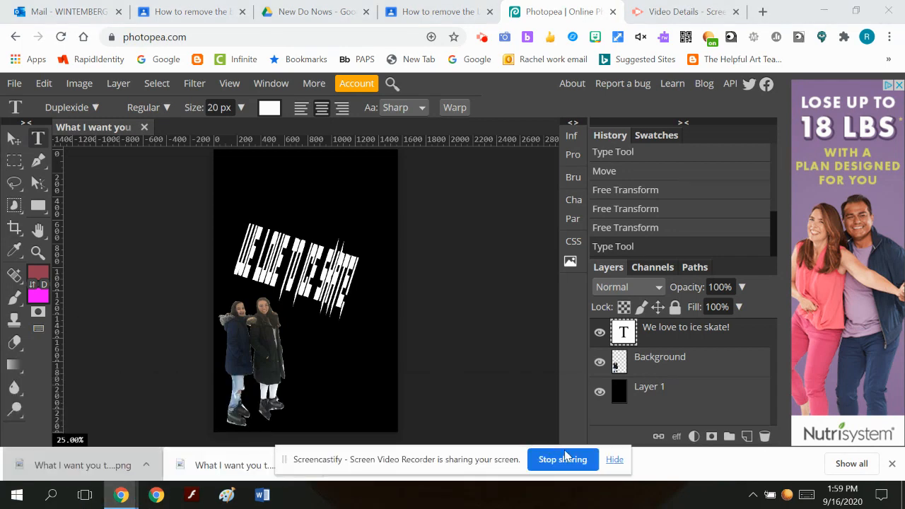